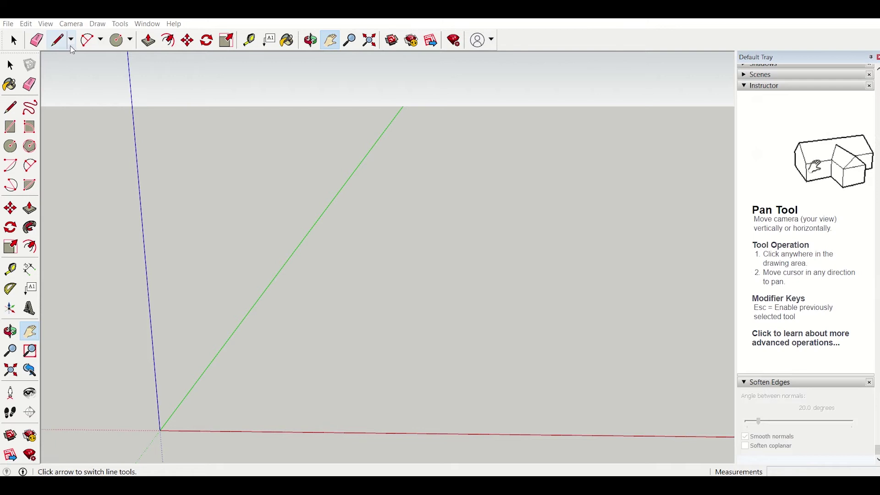
# Draw three connected edges with the Line tool, running along the green, red, then blue axes.
pyautogui.click(71, 41)
pyautogui.click(80, 59)
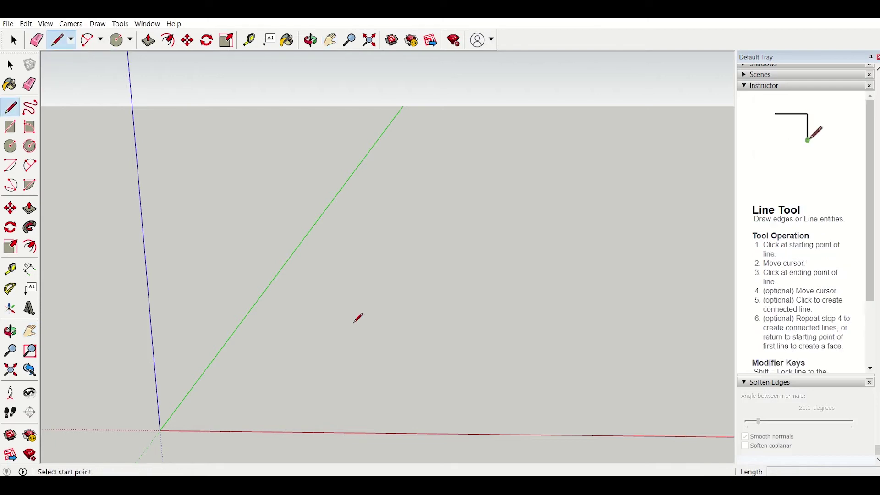
pyautogui.click(328, 350)
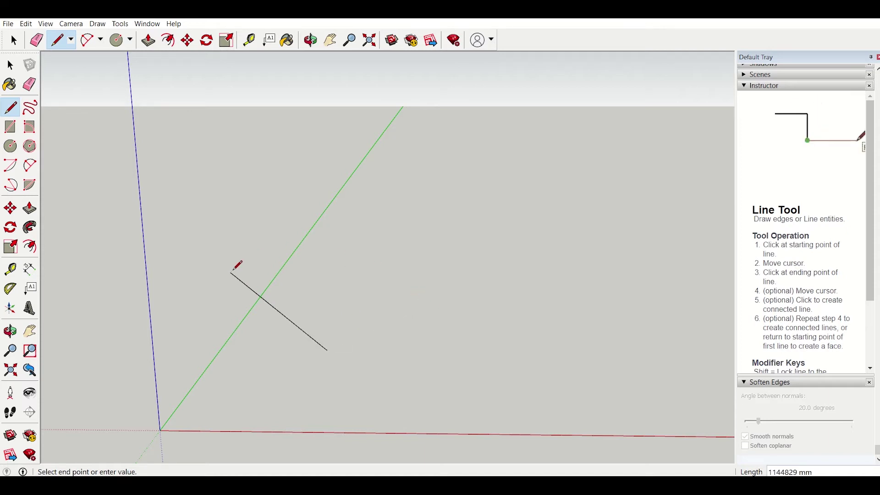
pyautogui.click(356, 257)
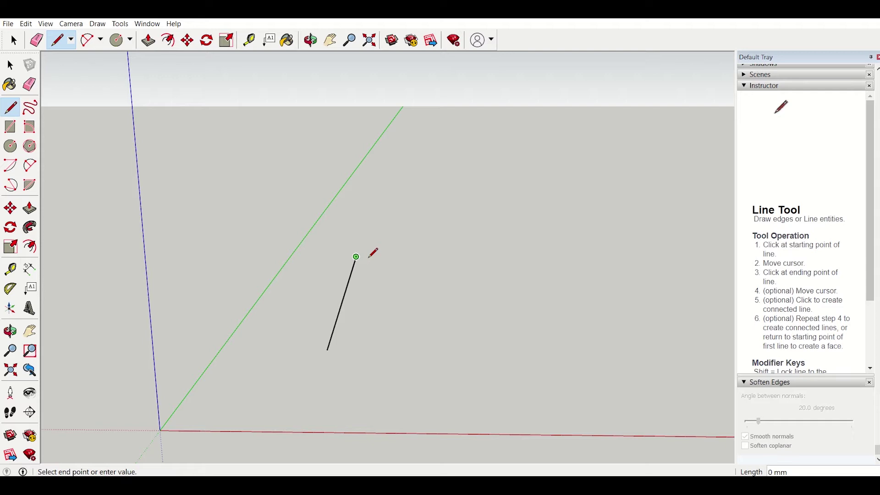
pyautogui.click(481, 258)
pyautogui.click(485, 171)
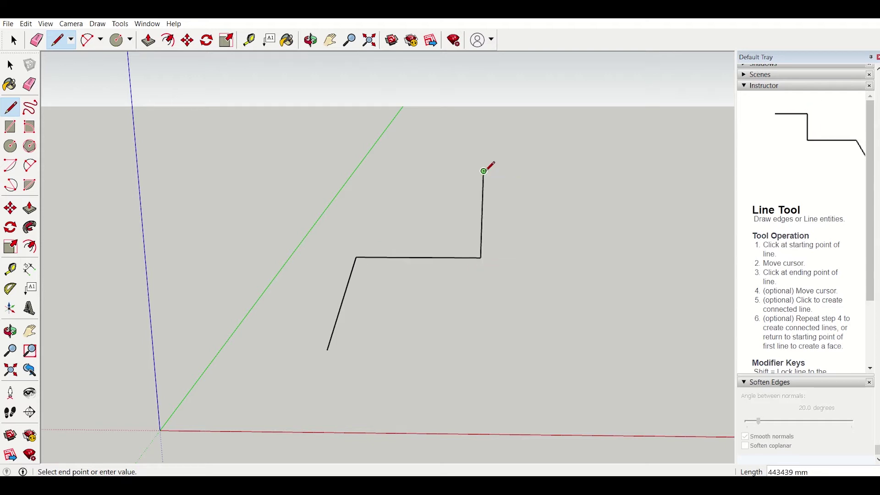
pyautogui.press('Escape')
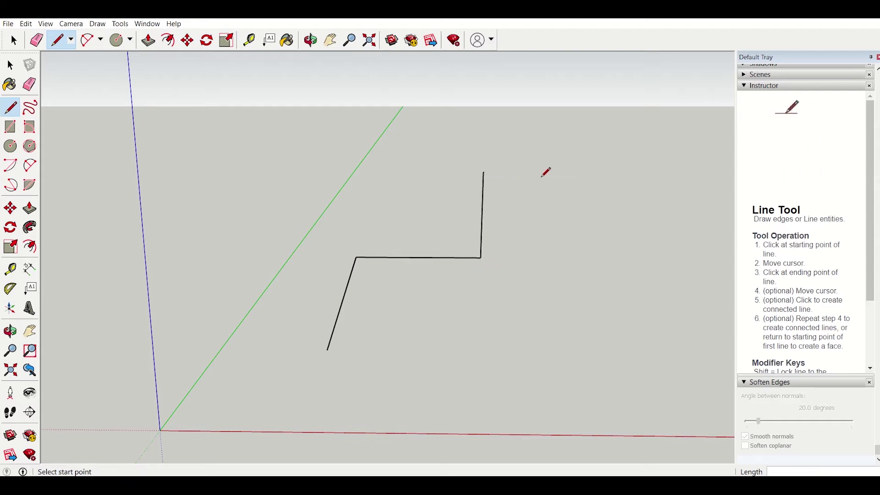
# Orbit the camera to view the zigzag edges and axes from a new angle.
pyautogui.click(310, 40)
pyautogui.moveTo(541, 293)
pyautogui.mouseDown()
pyautogui.moveTo(458, 284)
pyautogui.moveTo(379, 314)
pyautogui.moveTo(281, 319)
pyautogui.moveTo(322, 338)
pyautogui.moveTo(411, 328)
pyautogui.moveTo(416, 295)
pyautogui.moveTo(408, 271)
pyautogui.moveTo(536, 309)
pyautogui.moveTo(550, 300)
pyautogui.mouseUp()
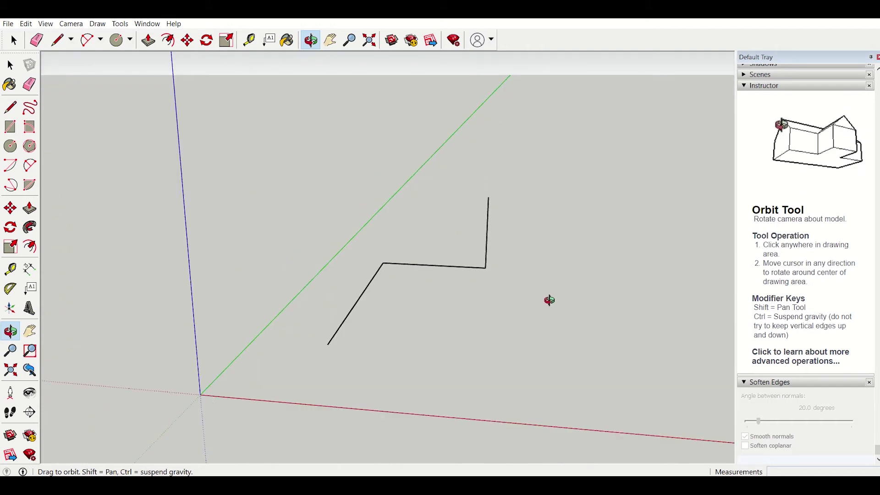
# Draw a flat grey rectangle on the ground below the zigzag, then orbit around it.
pyautogui.click(130, 40)
pyautogui.click(137, 57)
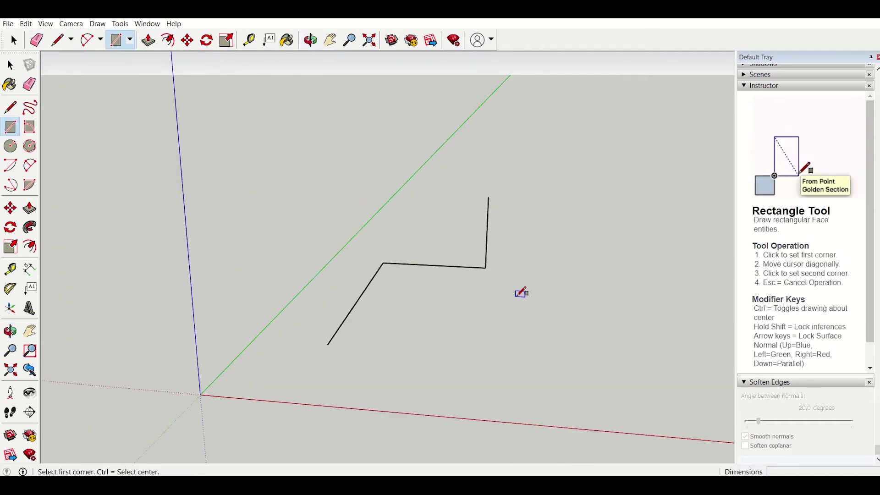
pyautogui.scroll(1, 542, 322)
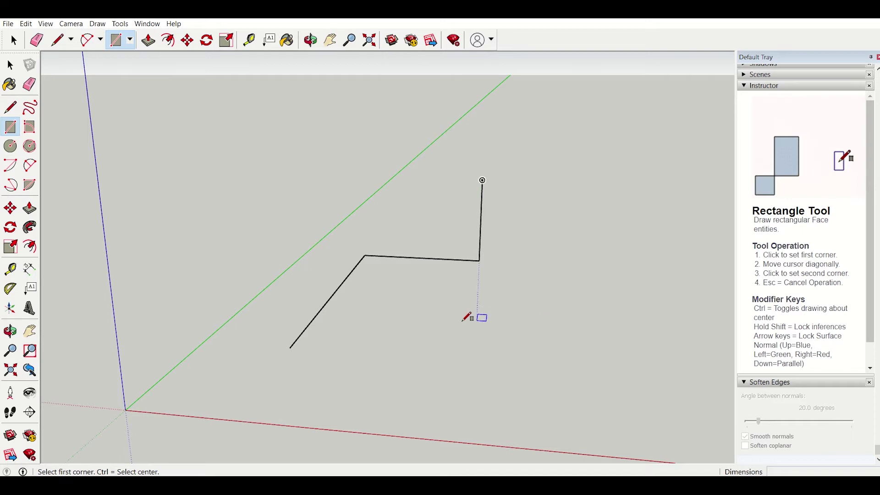
pyautogui.click(452, 297)
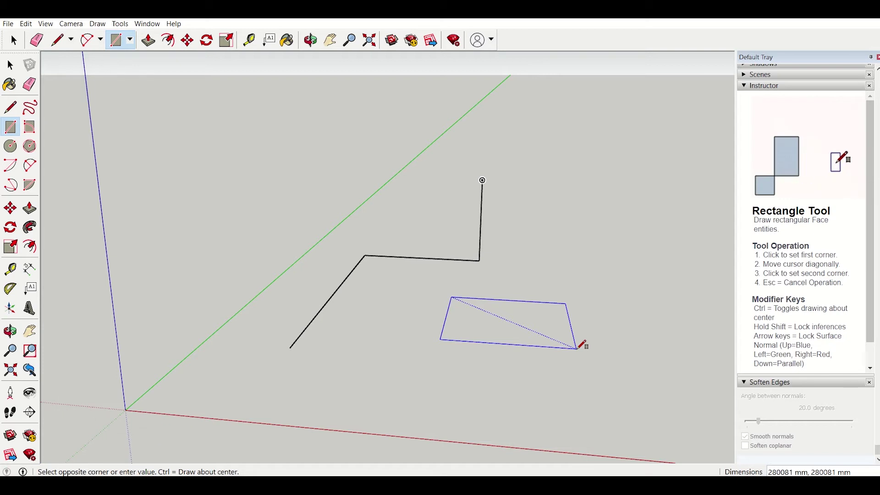
pyautogui.click(577, 349)
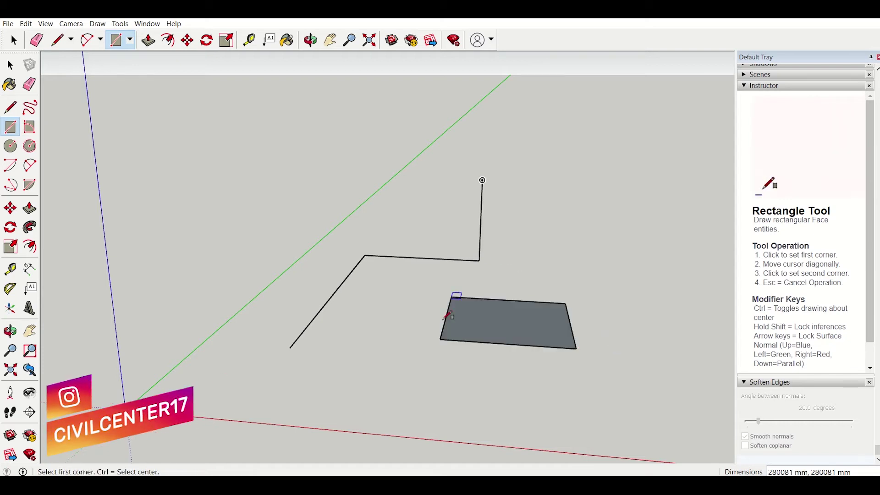
pyautogui.press('o')
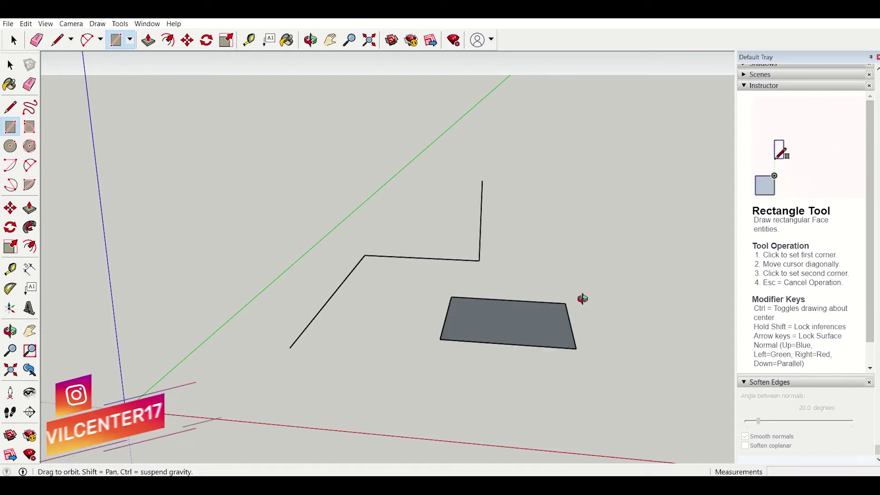
pyautogui.moveTo(584, 299); pyautogui.dragTo(569, 274)
# Draw a 50m by 50m rectangle beside the zigzag by typing its dimensions.
pyautogui.press('r')
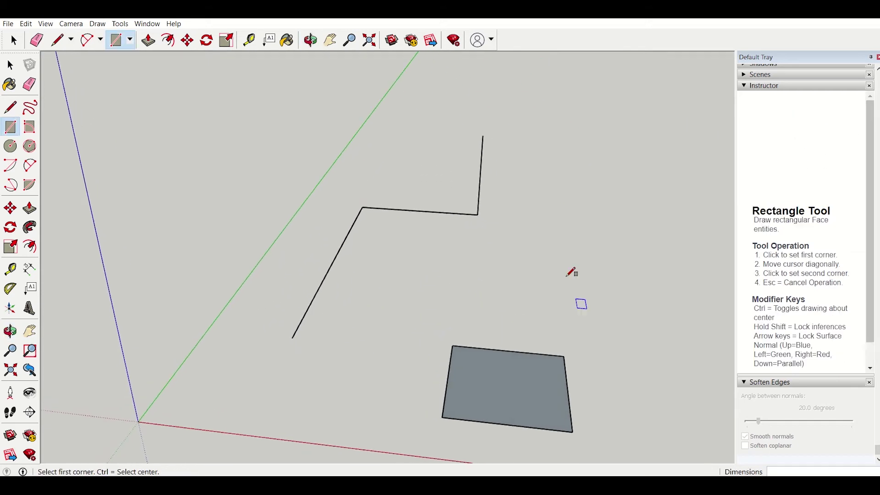
pyautogui.click(532, 224)
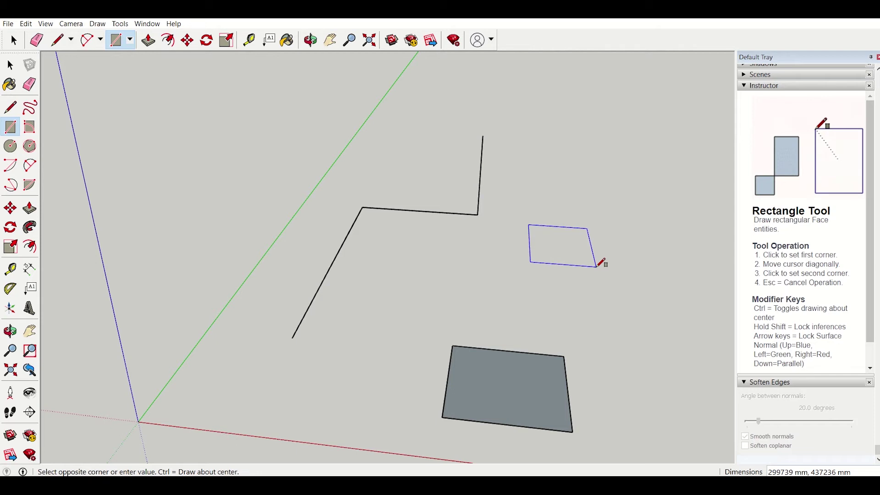
pyautogui.write('5')
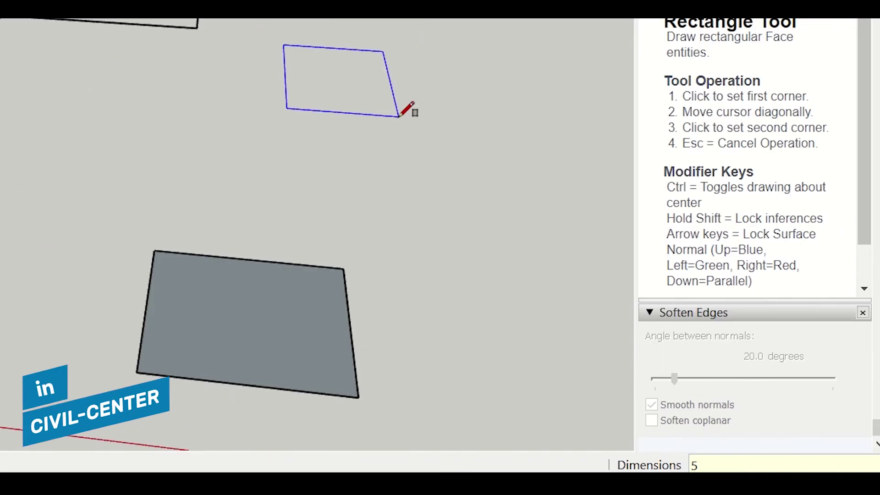
pyautogui.write('0m,')
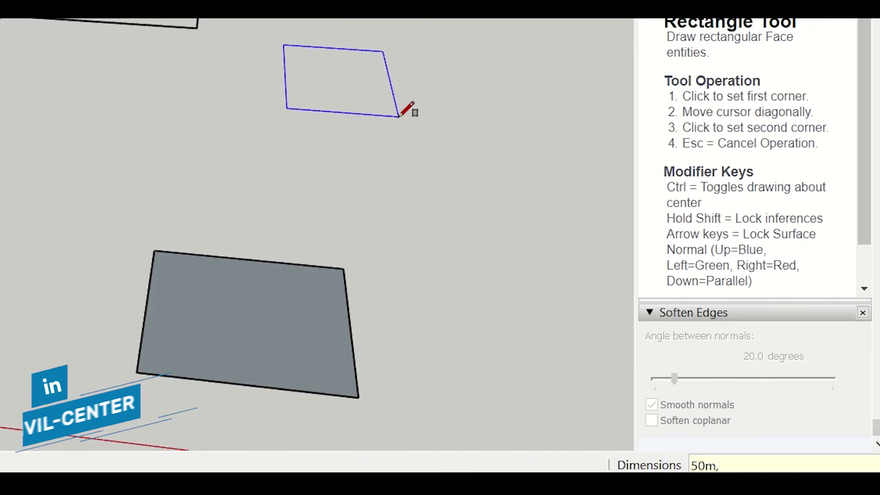
pyautogui.write('50m')
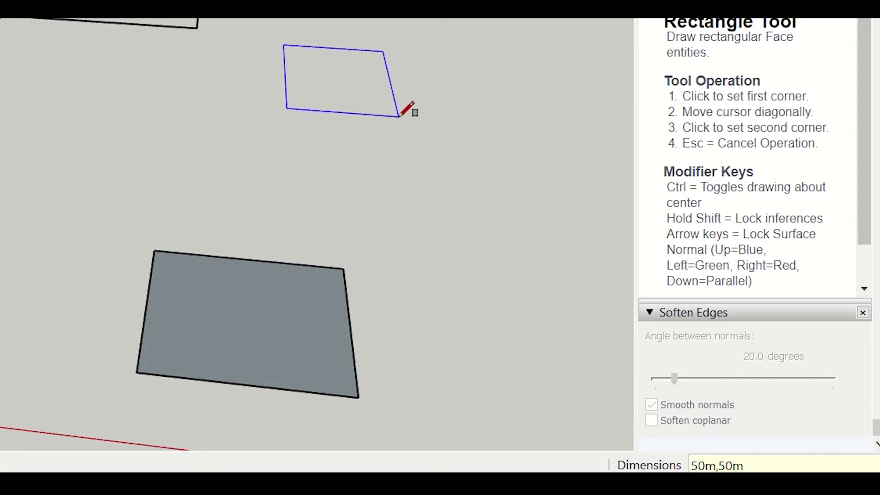
pyautogui.press('Return')
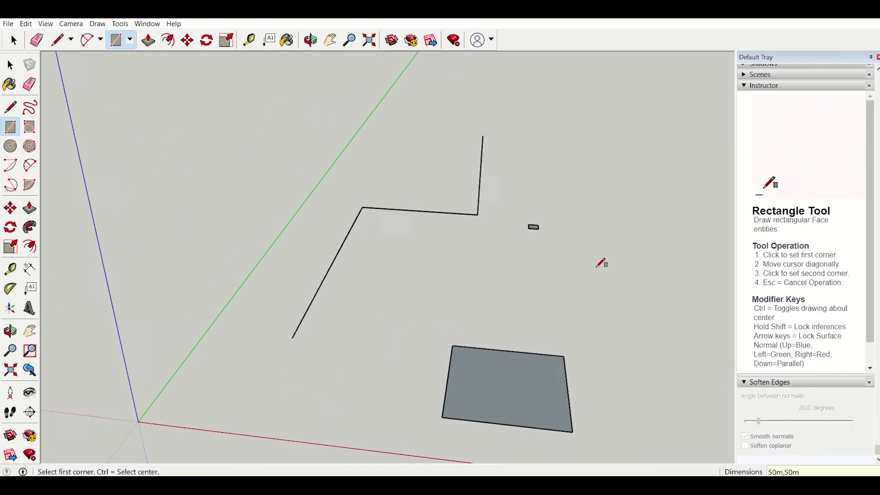
pyautogui.scroll(5, 548, 230)
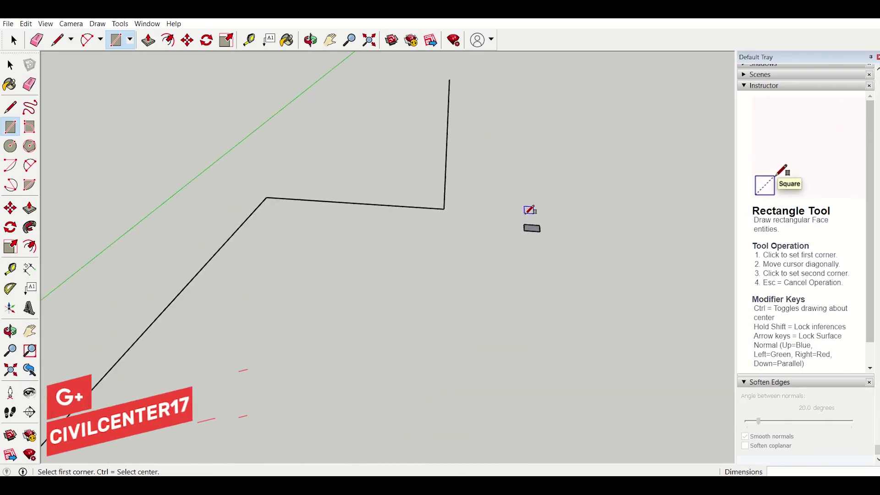
pyautogui.scroll(-2, 535, 229)
pyautogui.scroll(-3, 535, 231)
pyautogui.scroll(1, 544, 246)
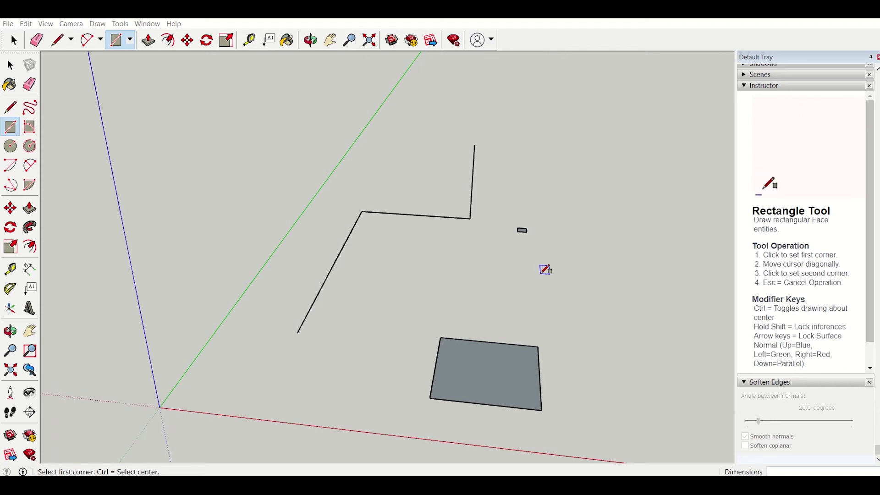
# Draw a 500m by 500m rectangle overlapping the earlier grey face, then zoom out.
pyautogui.click(541, 275)
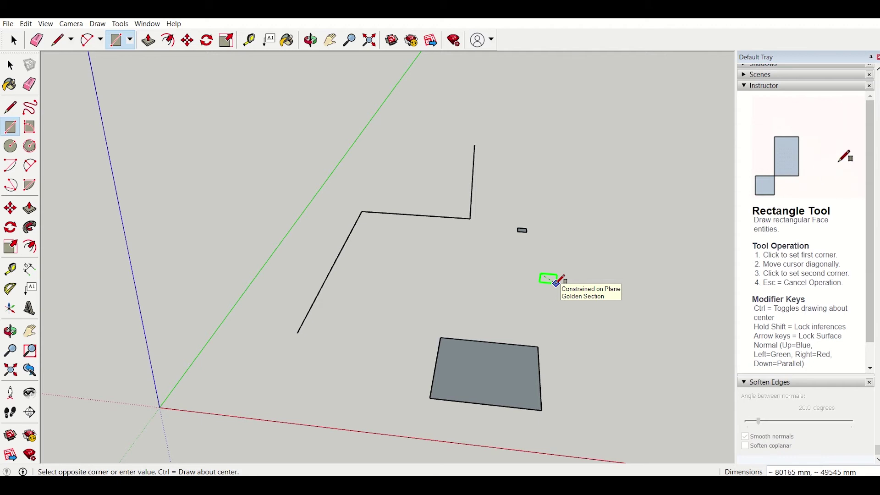
pyautogui.write('500m,500m')
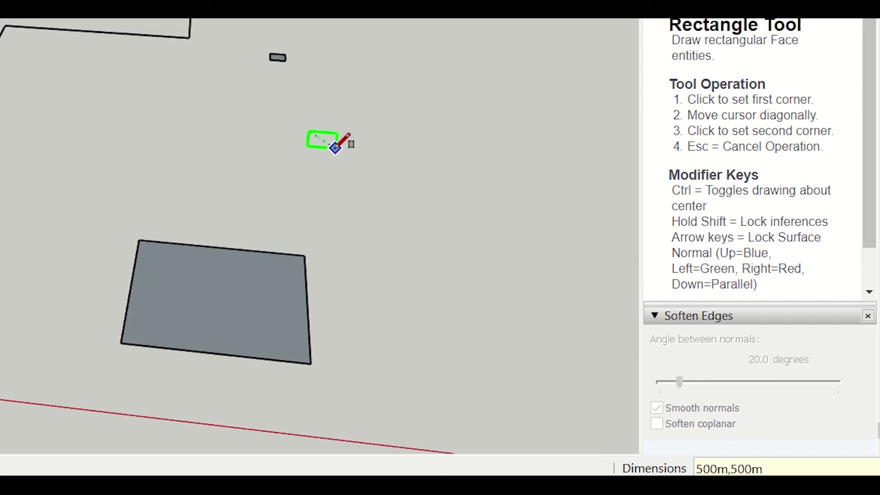
pyautogui.press('Return')
pyautogui.scroll(-2, 596, 324)
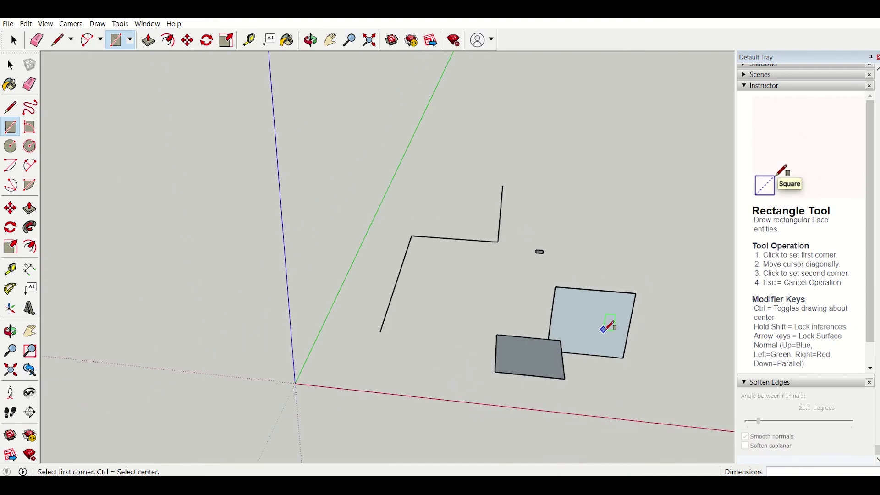
pyautogui.scroll(5, 629, 335)
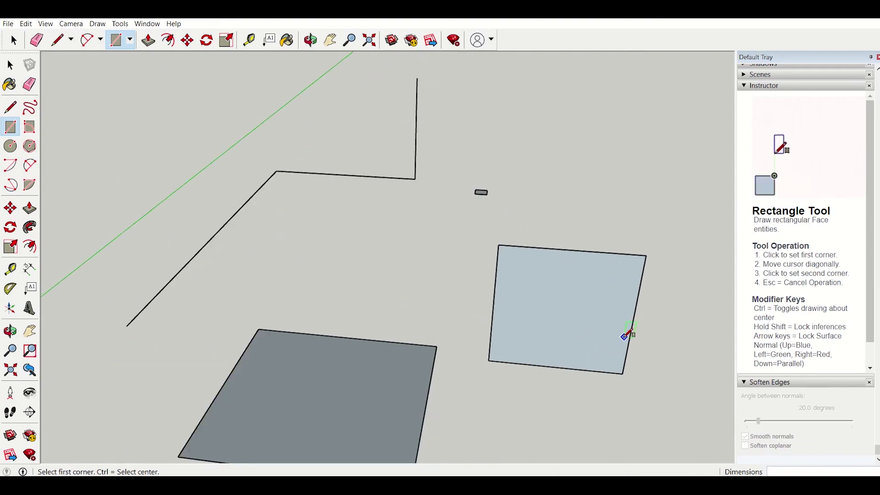
pyautogui.scroll(-4, 628, 334)
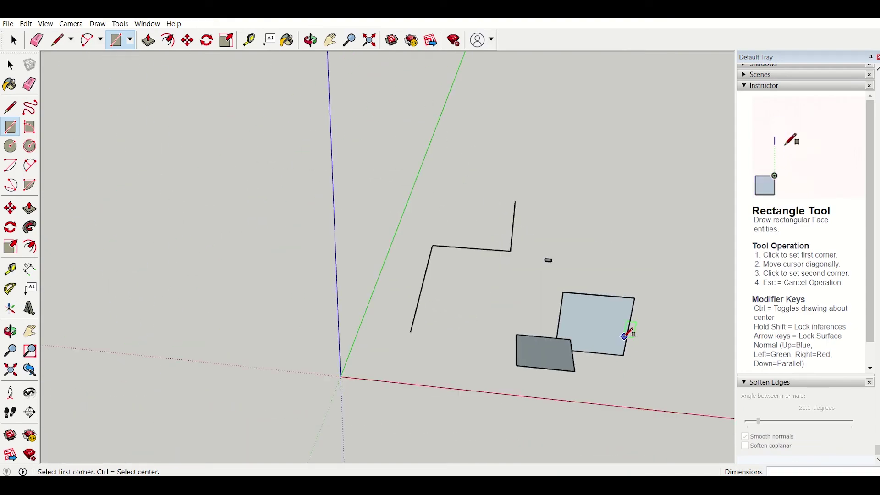
# Draw an upright 500m,500m rectangle locked to a vertical plane, then orbit the view.
pyautogui.click(591, 226)
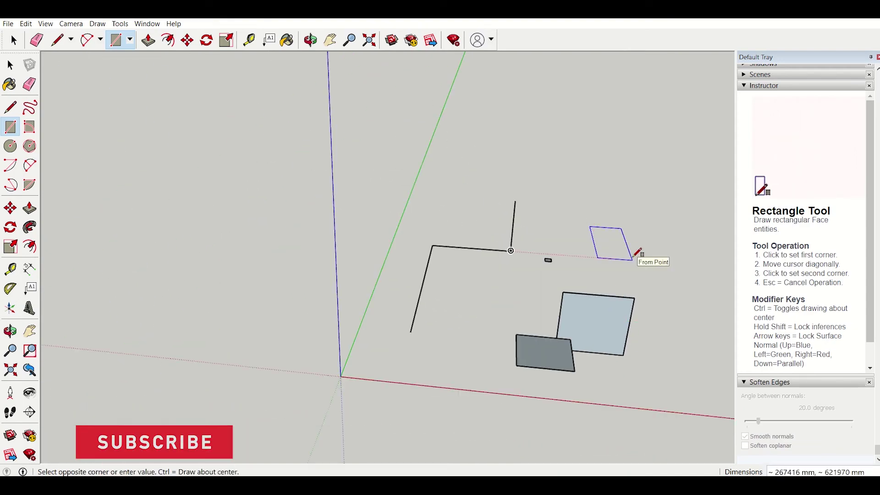
pyautogui.press('Right')
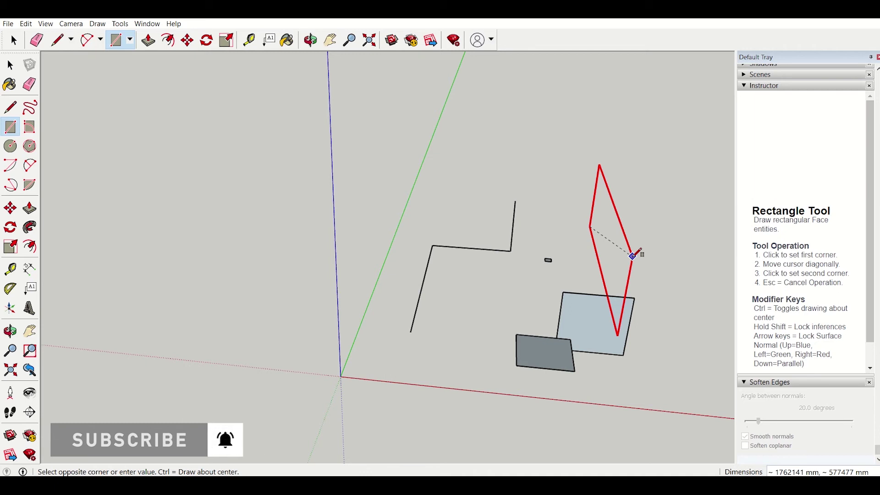
pyautogui.write('5')
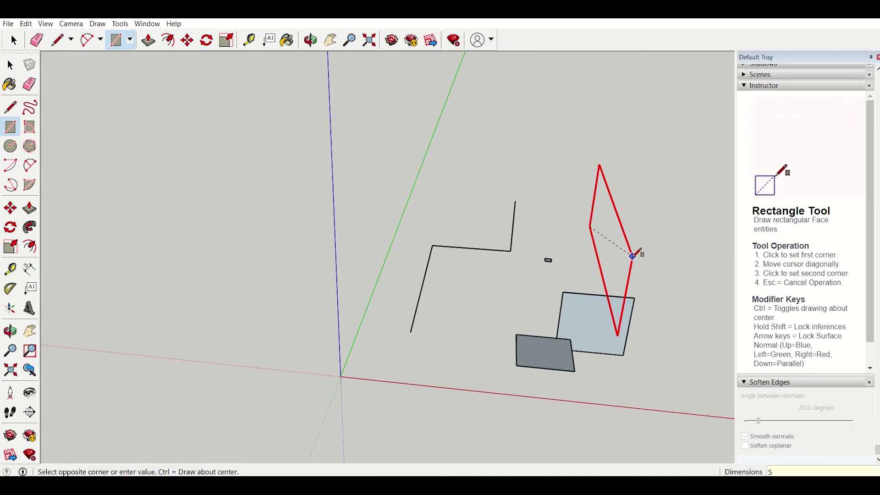
pyautogui.write('00m')
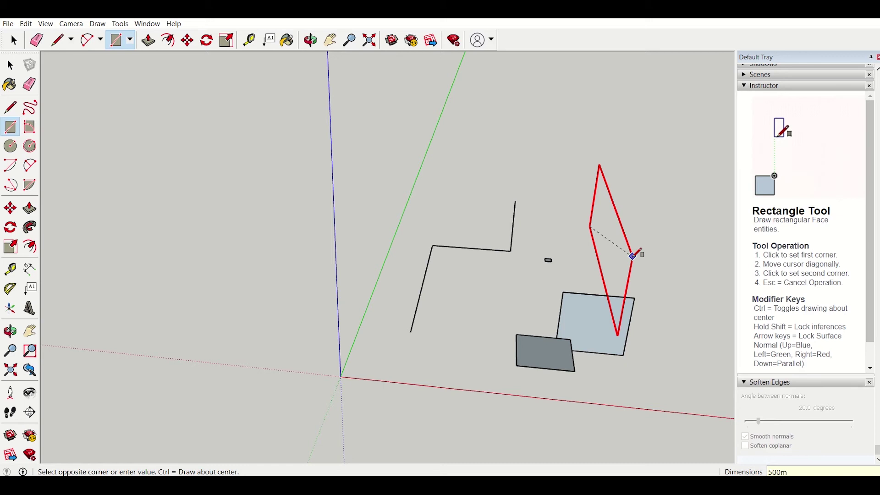
pyautogui.write(',500m')
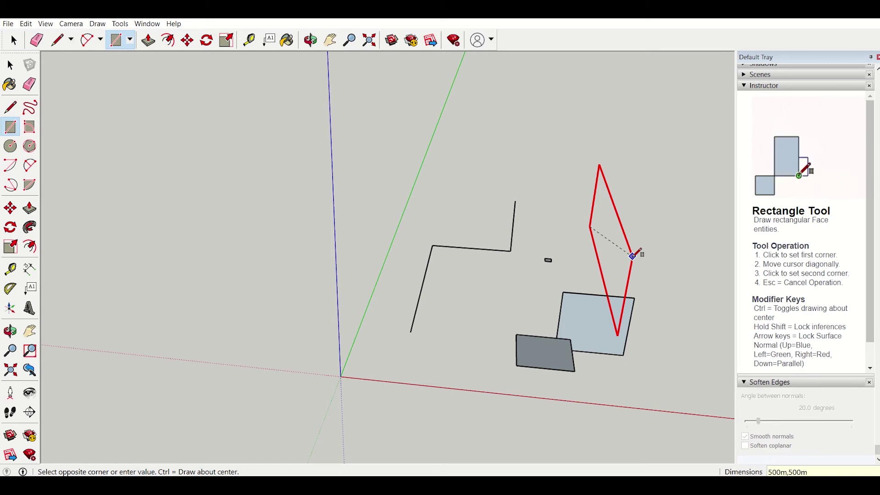
pyautogui.press('Return')
pyautogui.scroll(5, 638, 253)
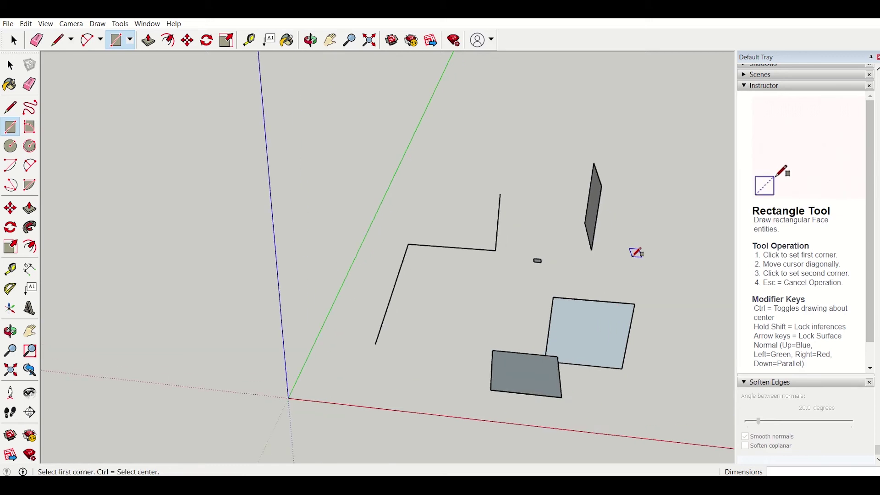
pyautogui.scroll(-3, 634, 253)
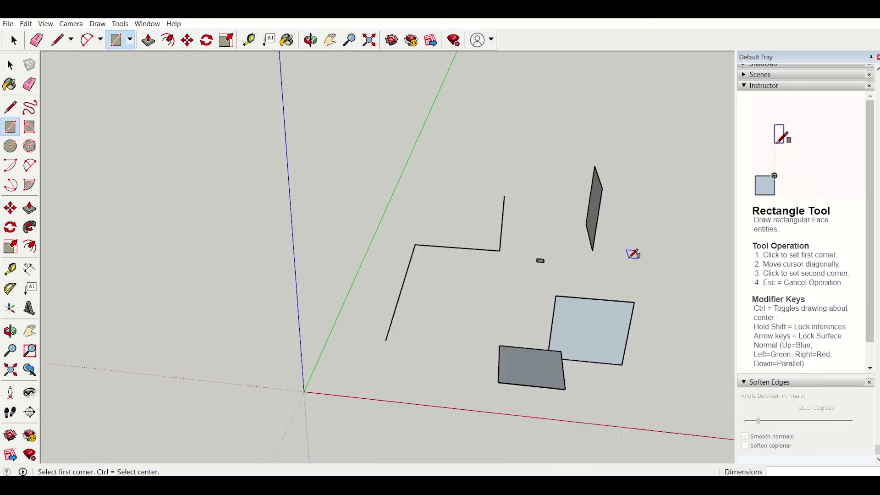
pyautogui.moveTo(633, 252)
pyautogui.mouseDown(button='middle')
pyautogui.moveTo(631, 281)
pyautogui.moveTo(558, 306)
pyautogui.moveTo(371, 255)
pyautogui.moveTo(346, 205)
pyautogui.moveTo(460, 285)
pyautogui.moveTo(585, 327)
pyautogui.mouseUp(button='middle')
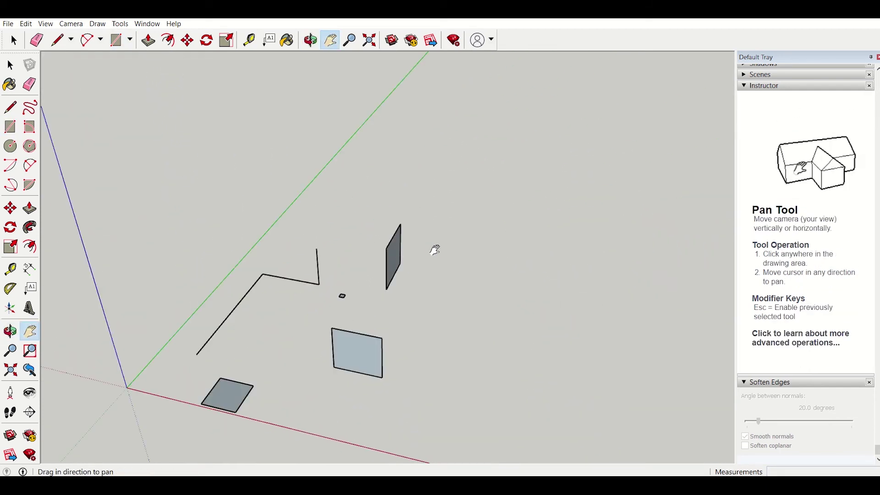
# Draw a flat circle of radius 500m to the right of the shapes.
pyautogui.click(127, 42)
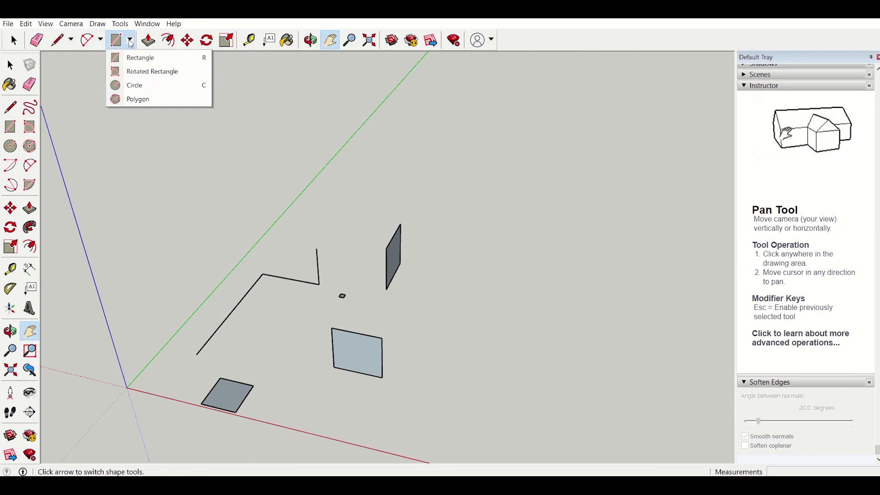
pyautogui.click(140, 84)
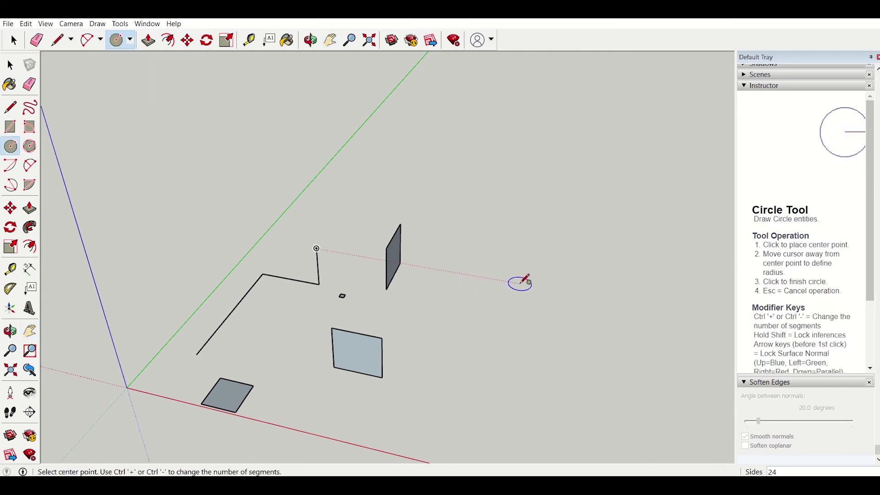
pyautogui.click(520, 284)
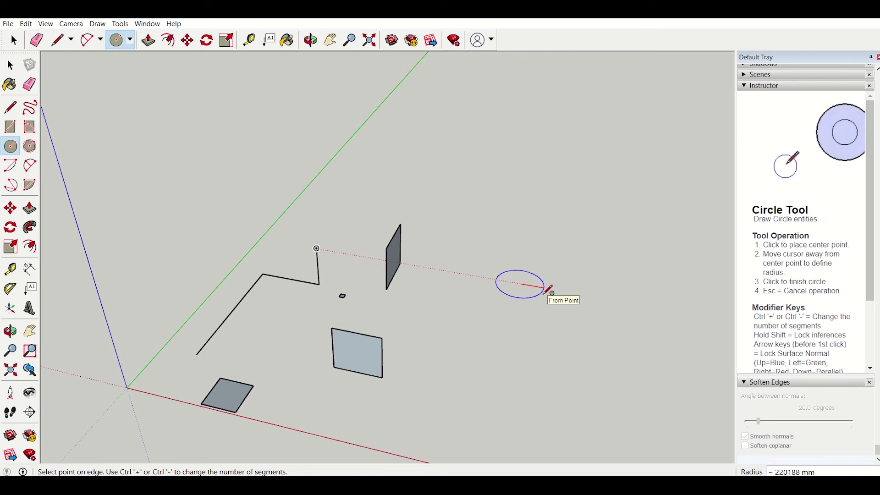
pyautogui.write('500')
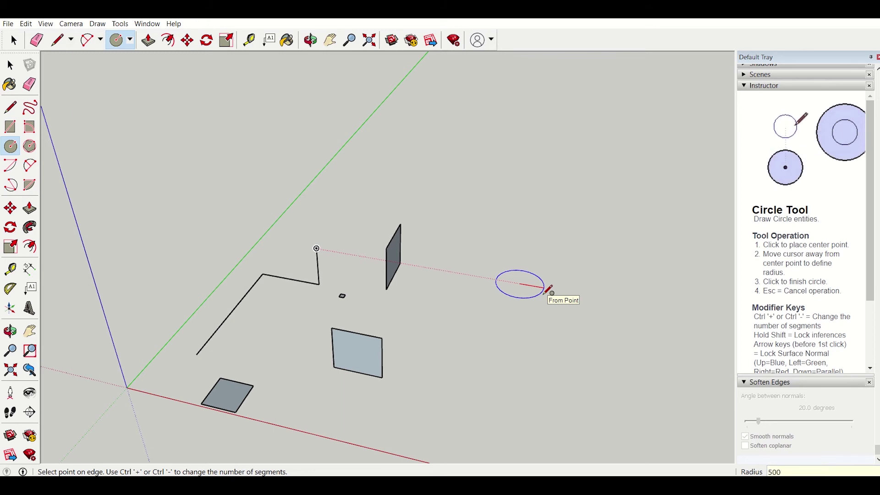
pyautogui.write('m')
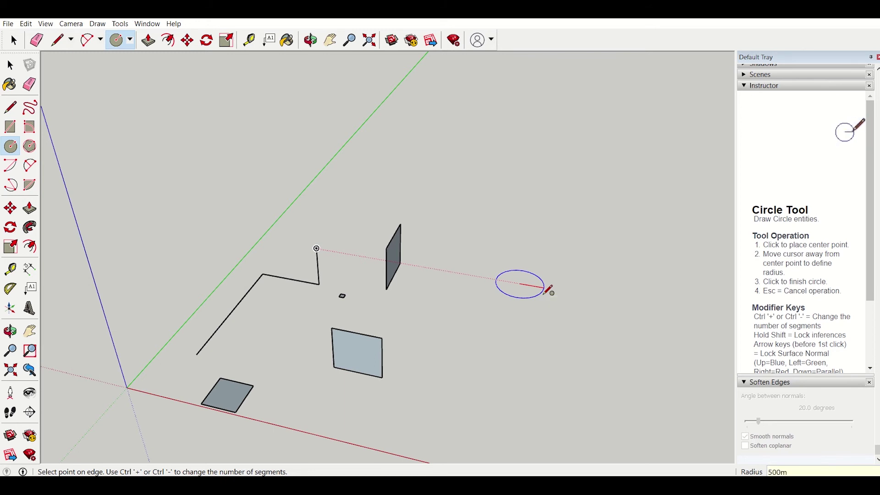
pyautogui.press('Return')
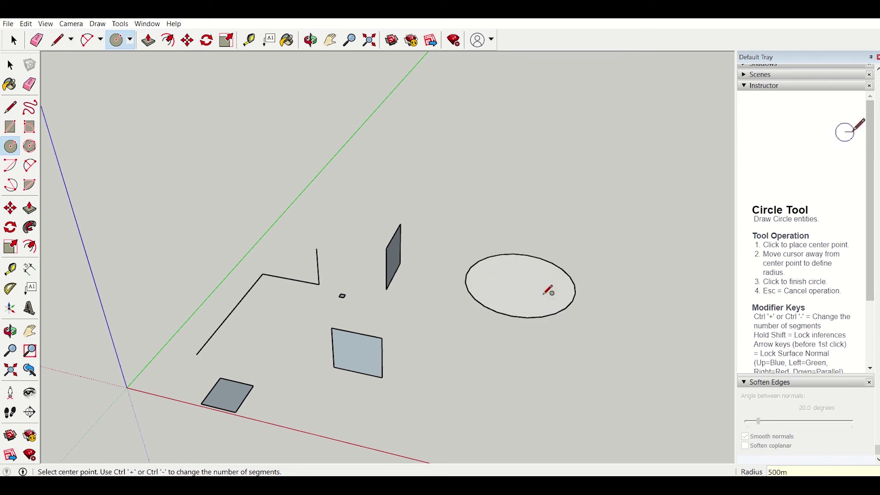
# Draw a flat circle behind the first, then an upright circle (639141 mm radius) to its right.
pyautogui.click(545, 199)
pyautogui.click(579, 201)
pyautogui.scroll(4, 615, 204)
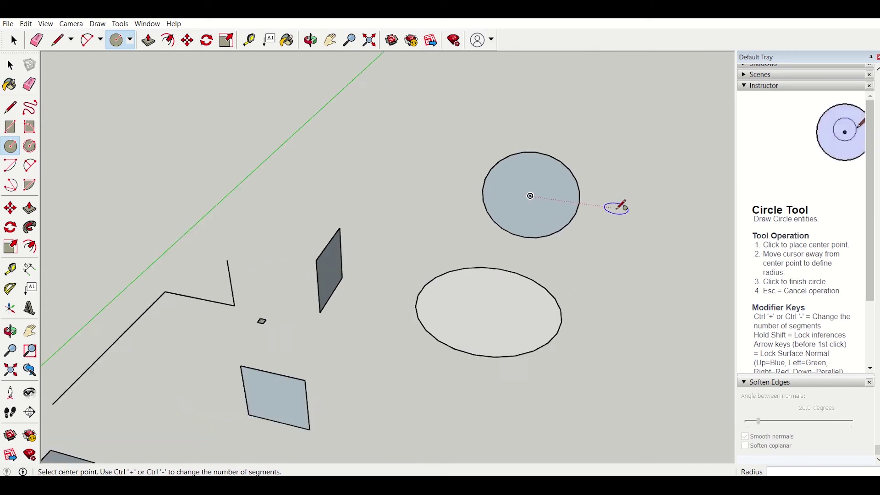
pyautogui.scroll(-2, 634, 210)
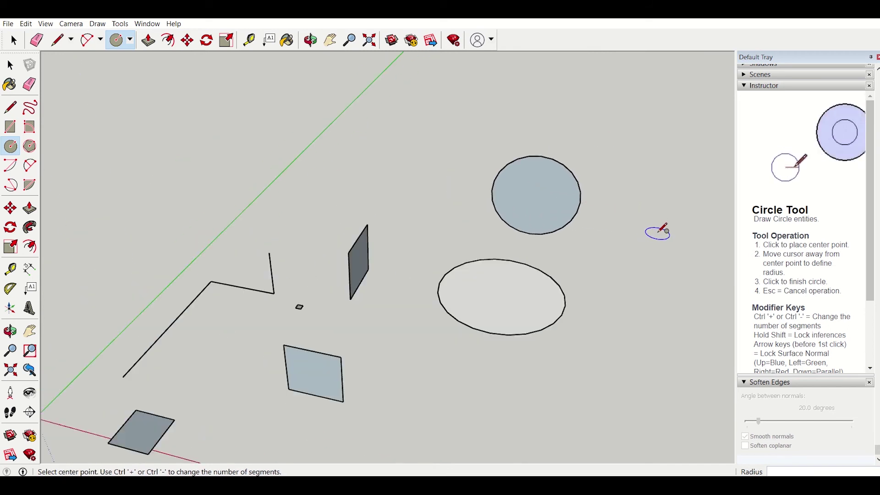
pyautogui.moveTo(658, 229); pyautogui.dragTo(709, 227, button='middle')
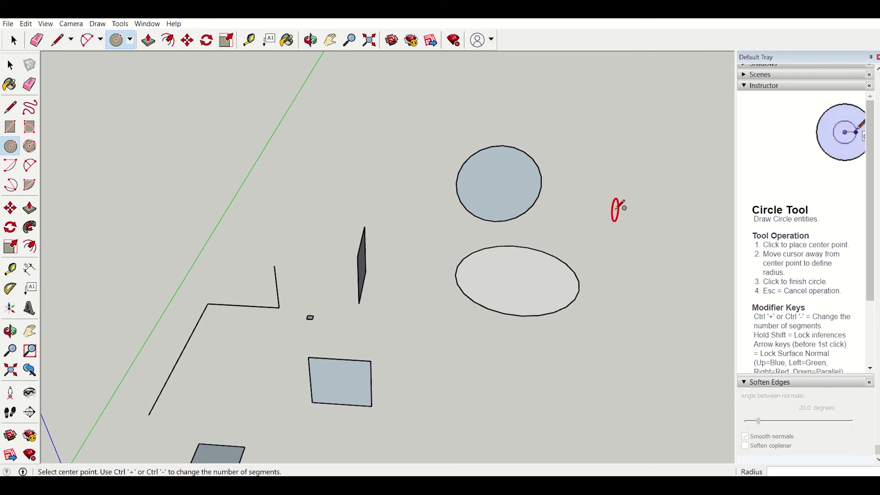
pyautogui.click(618, 209)
pyautogui.click(616, 257)
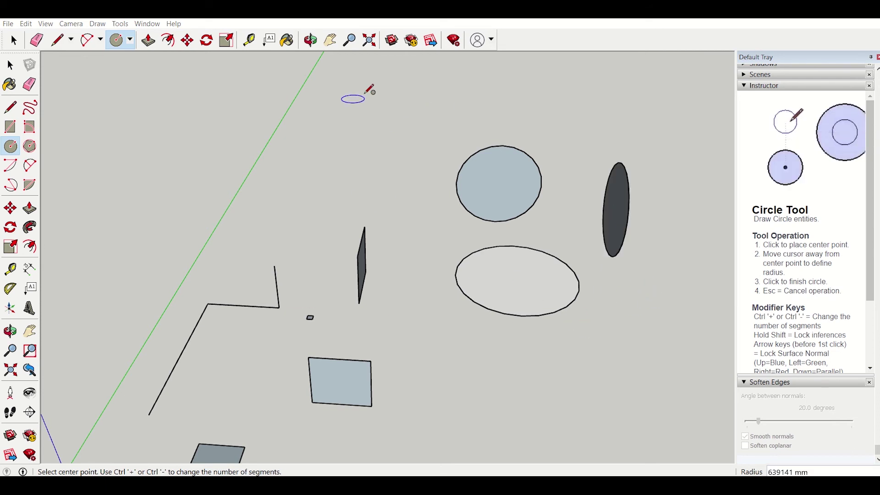
# Pan, zoom and orbit until the zigzag, rectangles, circles and axes origin are all framed.
pyautogui.click(330, 40)
pyautogui.moveTo(487, 365); pyautogui.dragTo(475, 345)
pyautogui.scroll(-4, 475, 345)
pyautogui.scroll(4, 558, 346)
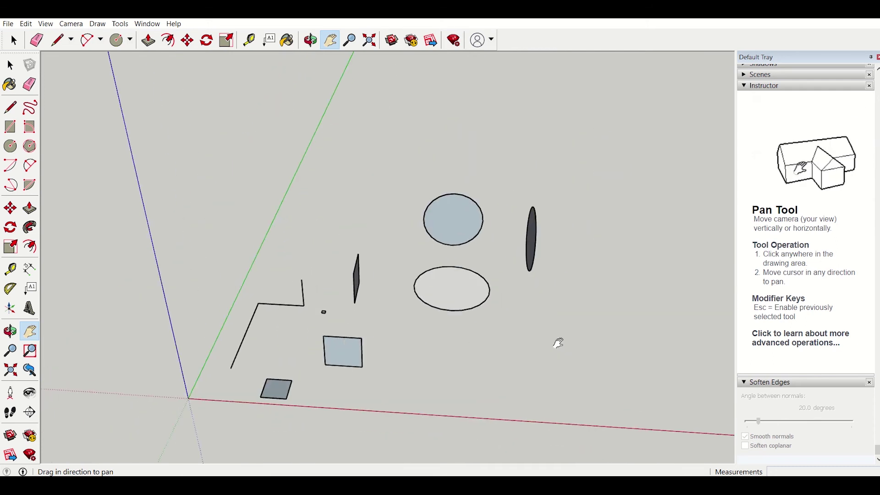
pyautogui.scroll(2, 438, 335)
pyautogui.scroll(-4, 440, 331)
pyautogui.scroll(3, 441, 331)
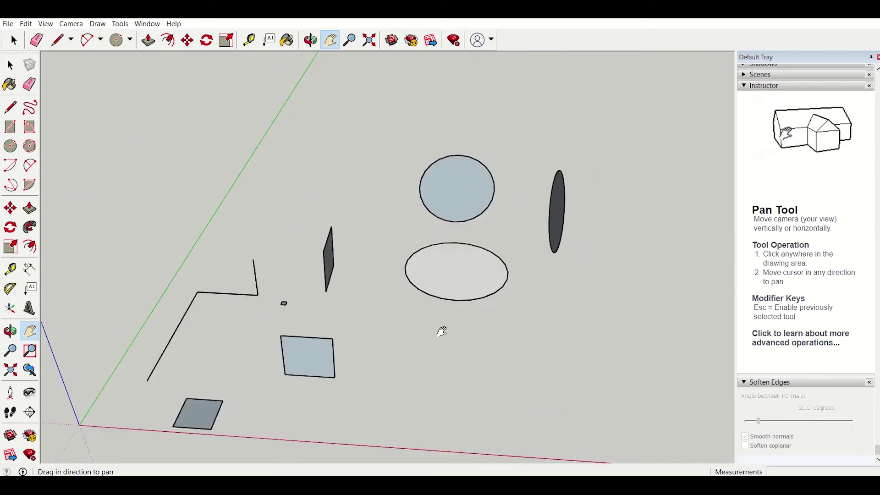
pyautogui.scroll(-3, 442, 331)
pyautogui.scroll(2, 441, 331)
pyautogui.scroll(-1, 441, 331)
pyautogui.click(310, 40)
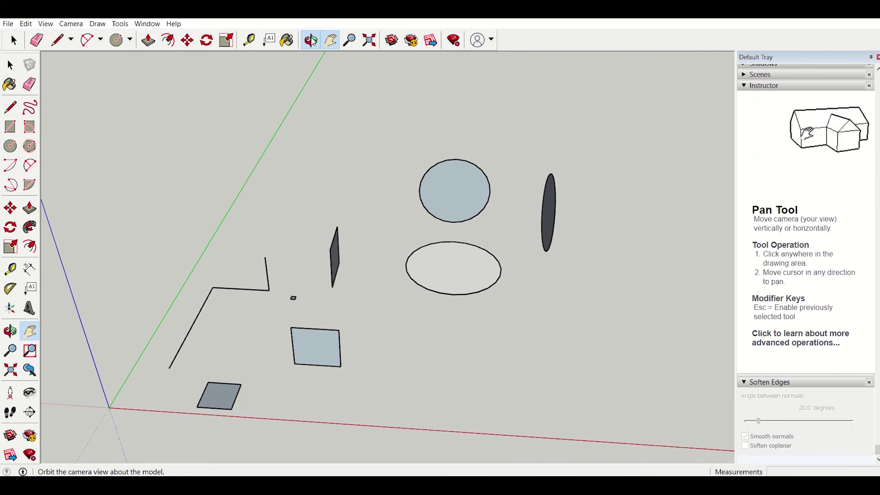
pyautogui.moveTo(484, 277); pyautogui.dragTo(468, 243)
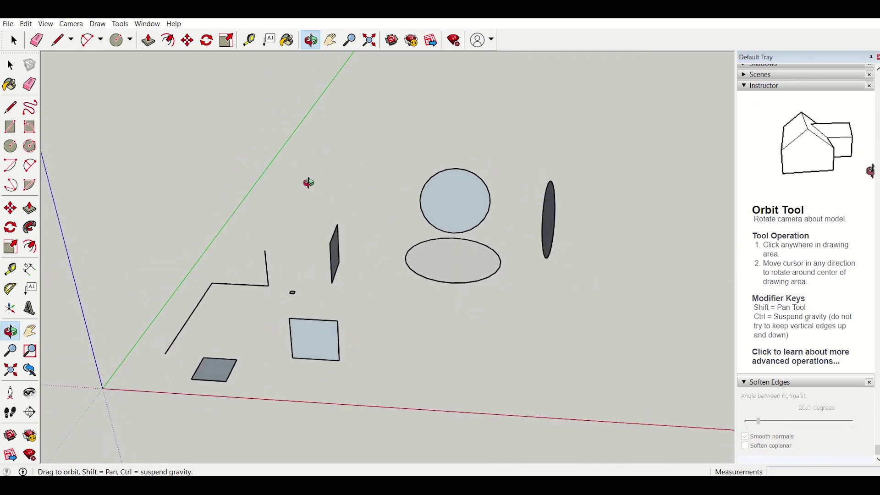
# With the Eraser, delete the lower flat circle and the upright rectangle's two edges.
pyautogui.click(37, 40)
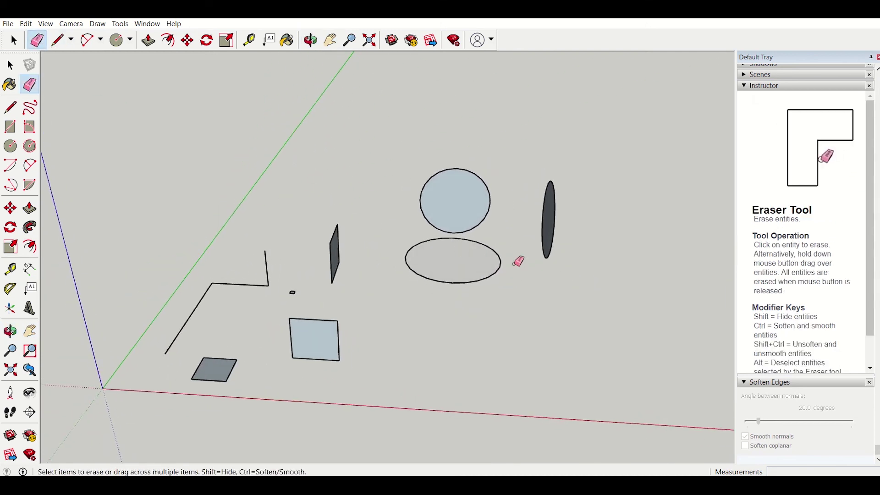
pyautogui.click(488, 275)
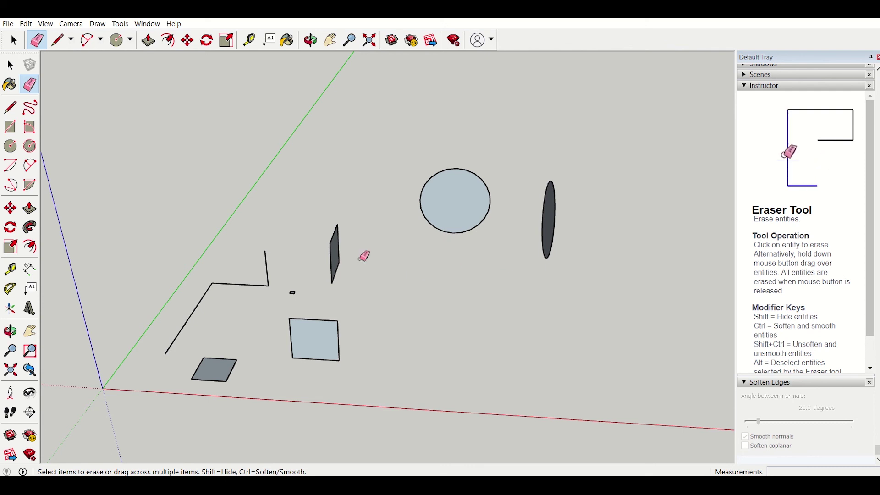
pyautogui.click(332, 241)
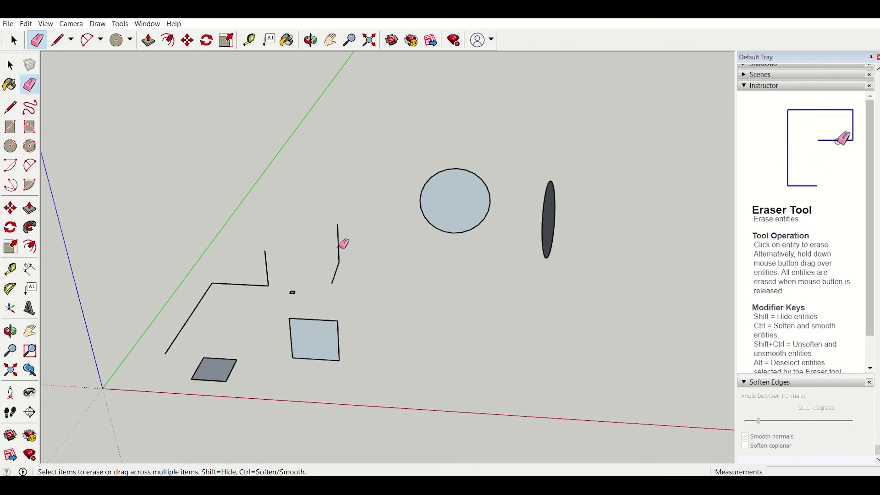
pyautogui.click(338, 273)
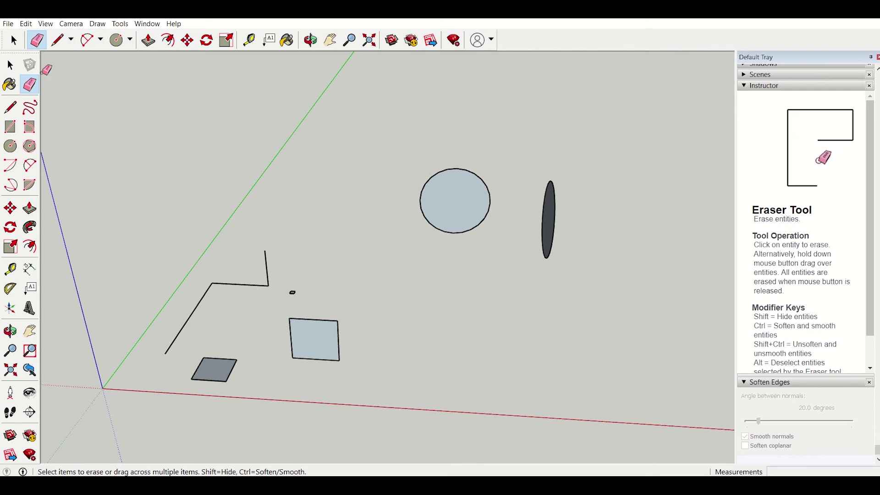
# Window-select and delete the two remaining circles, then the leftover rectangles and zigzag edges.
pyautogui.click(14, 40)
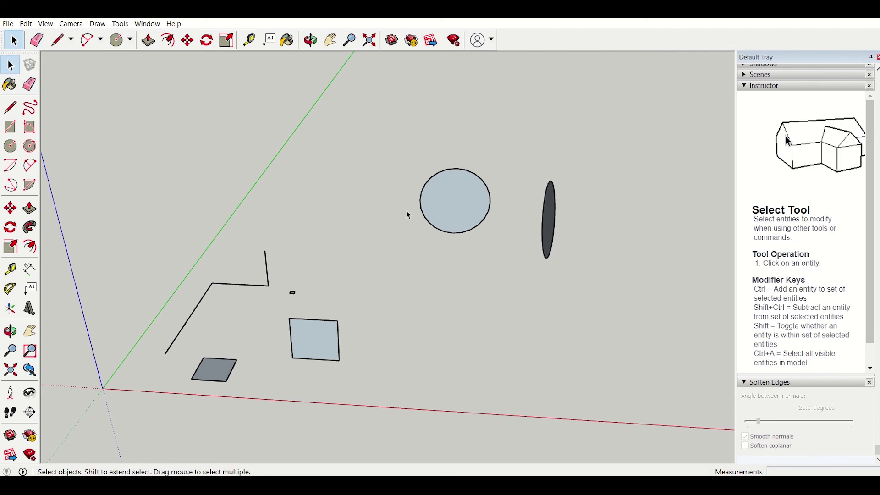
pyautogui.click(458, 205)
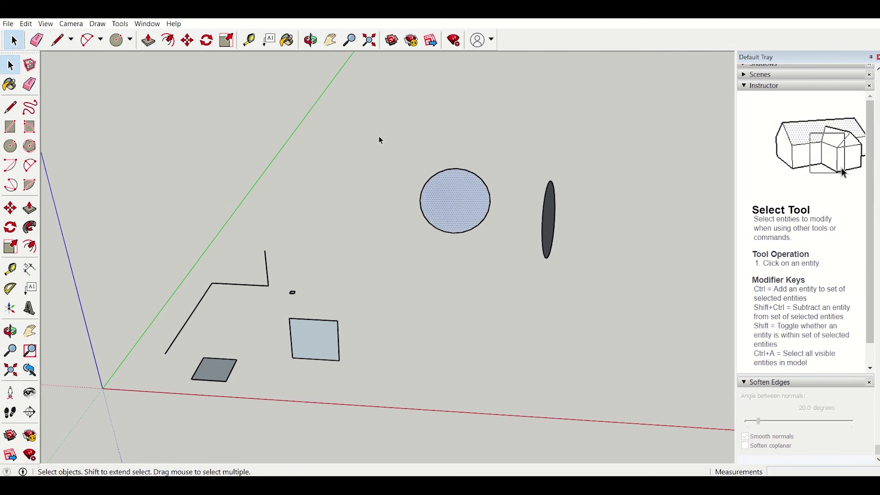
pyautogui.moveTo(373, 118); pyautogui.dragTo(636, 322)
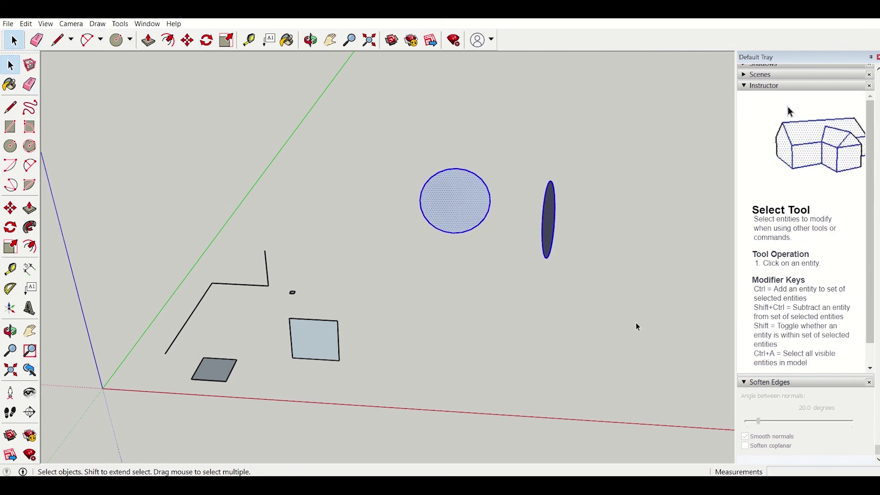
pyautogui.press('Delete')
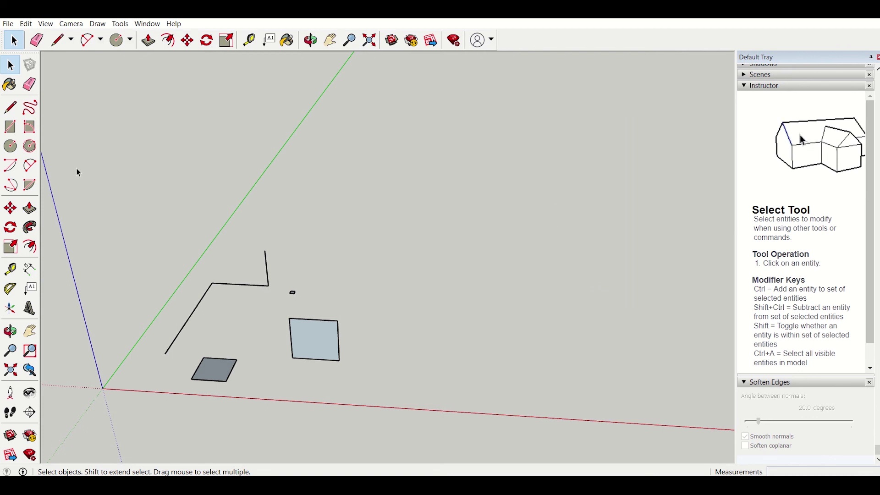
pyautogui.moveTo(98, 184); pyautogui.dragTo(462, 464)
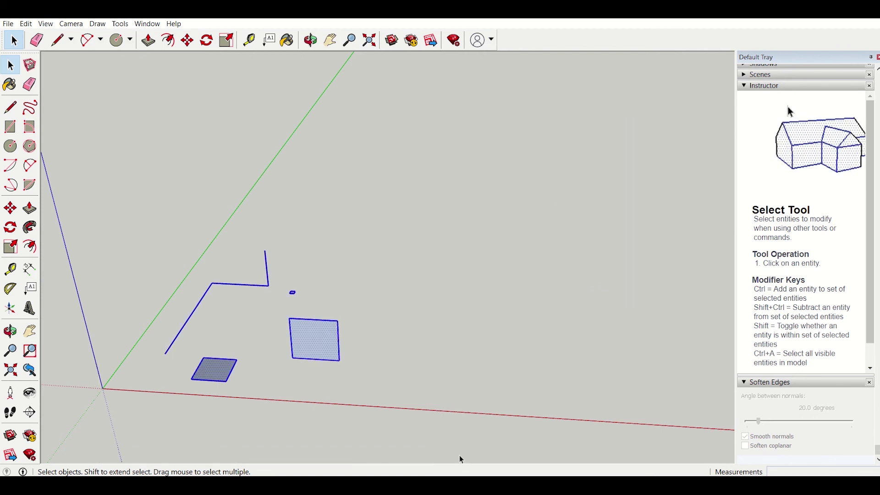
pyautogui.press('Delete')
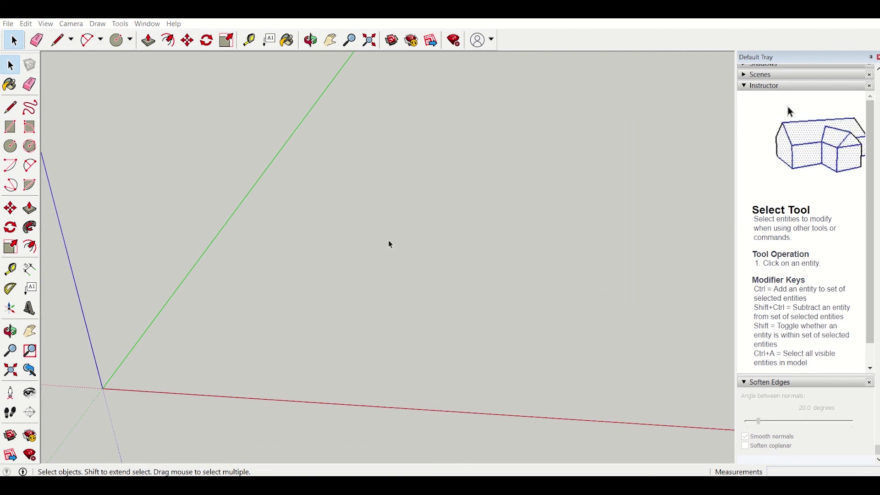